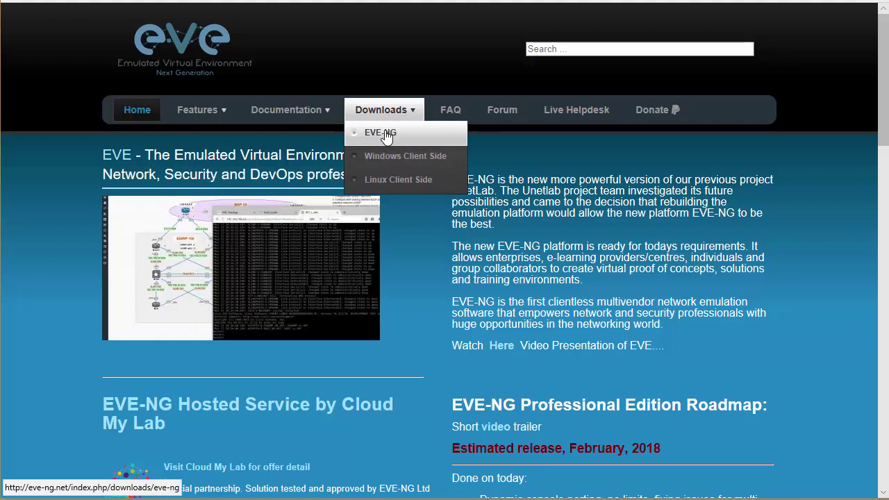
Step: On eve-ng.net, open Downloads > EVE-NG, note OVA version 2.0.3-86, and follow its MEGA mirror link
left_click(387, 135)
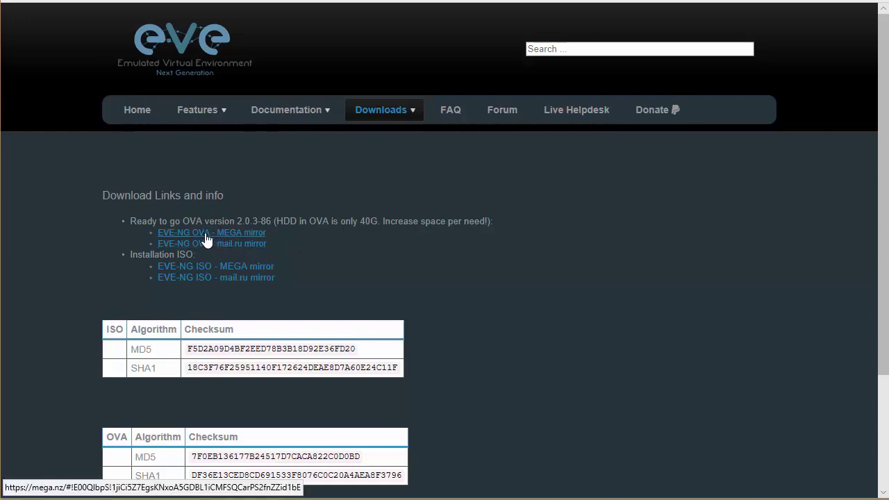
left_click_drag(237, 221, 276, 221)
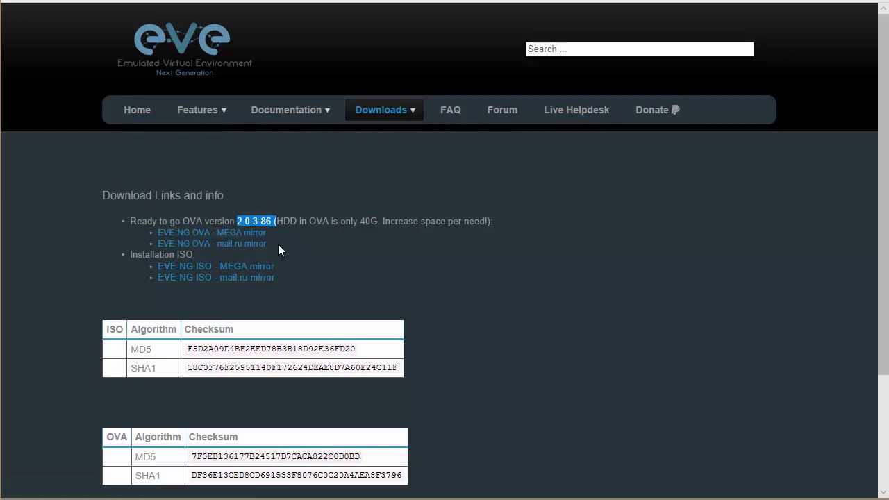
left_click(210, 238)
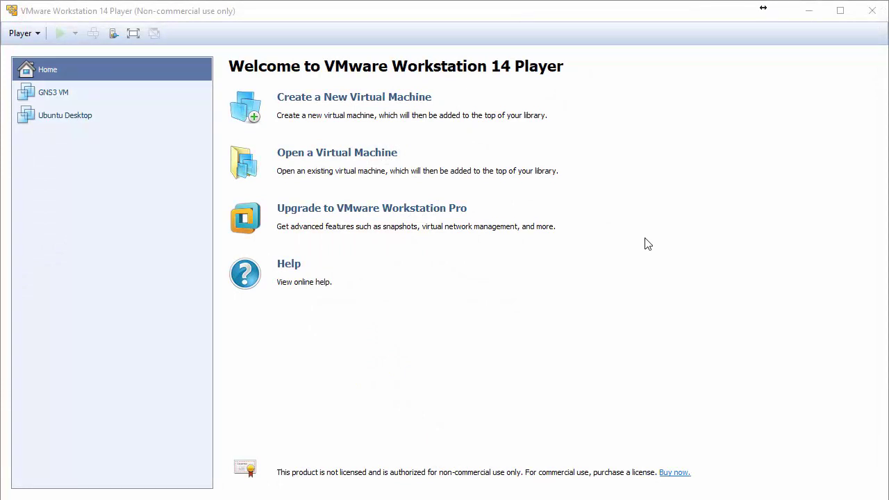
Step: Import the EVE-NG OVA file as a new VM, keeping the default name EVE Community Edition
left_click(365, 157)
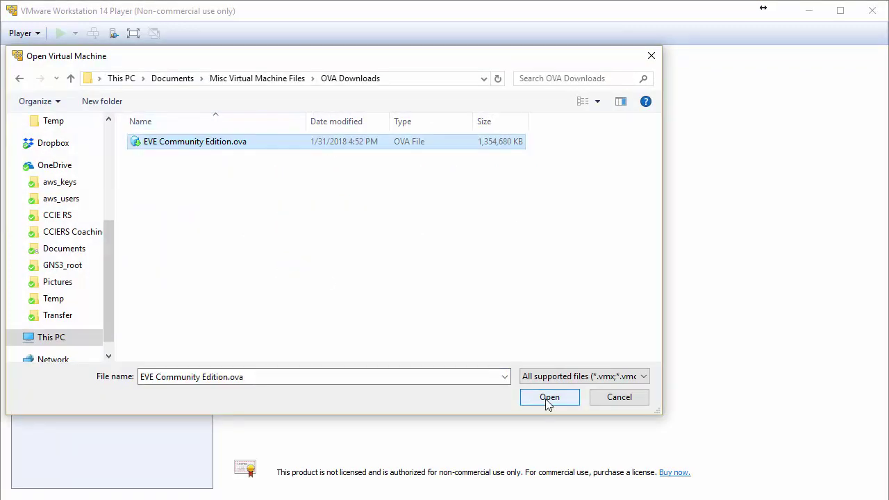
left_click(549, 398)
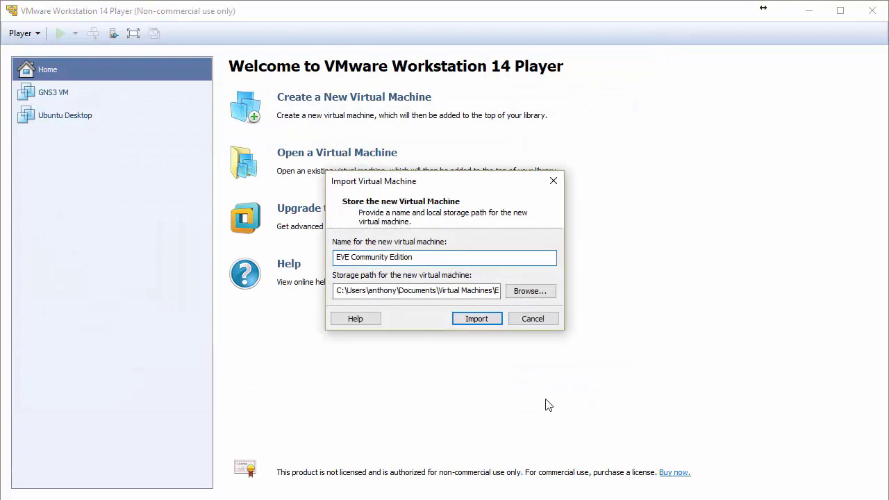
left_click_drag(428, 257, 329, 256)
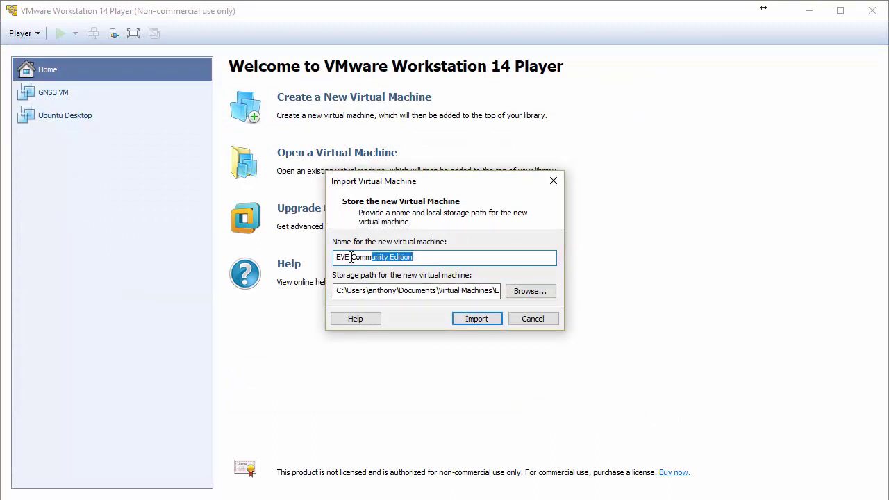
left_click(444, 260)
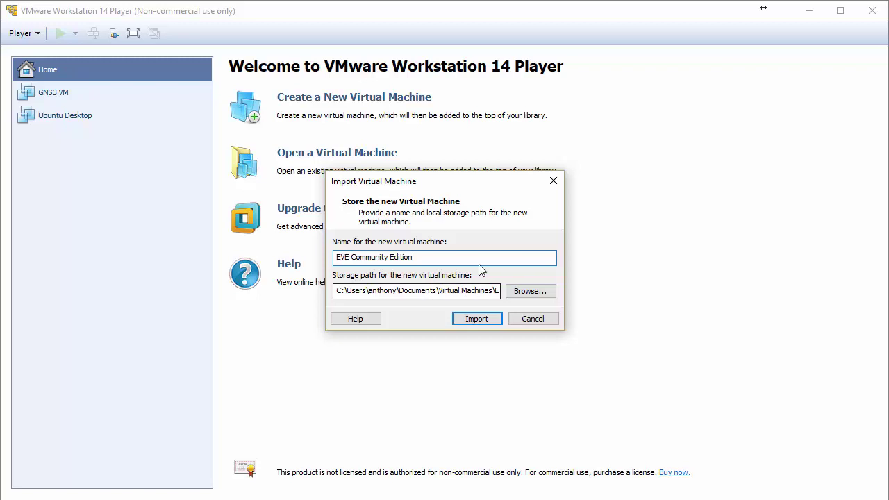
left_click(485, 323)
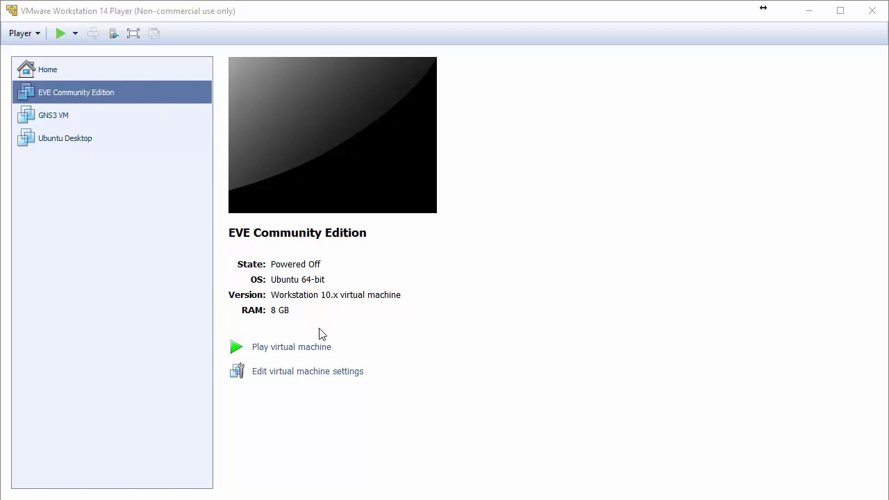
Step: In the VM settings, drag the memory slider from 8192 MB down to 6208 MB
left_click(297, 376)
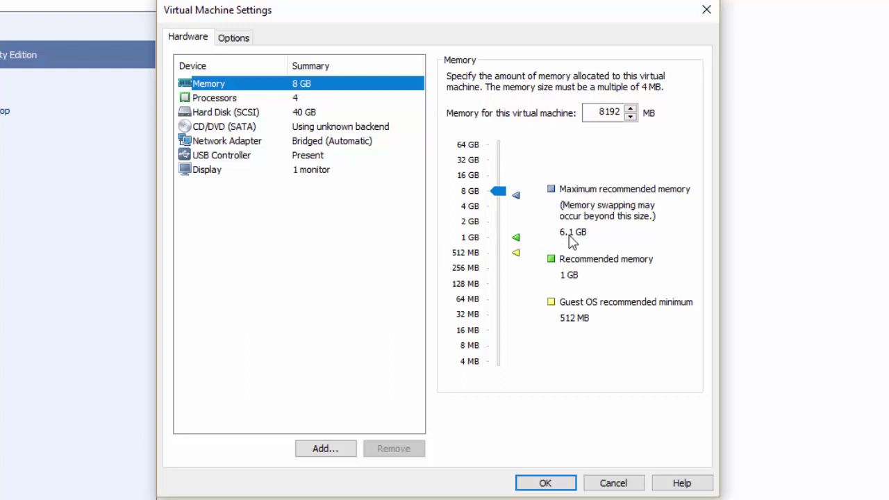
left_click(498, 192)
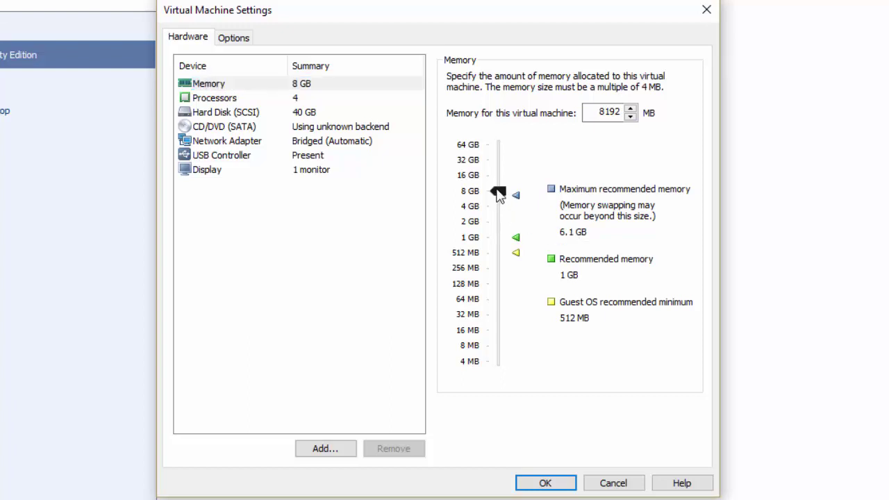
mouse_move(497, 187)
left_mouse_down()
mouse_move(500, 213)
mouse_move(504, 200)
left_mouse_up()
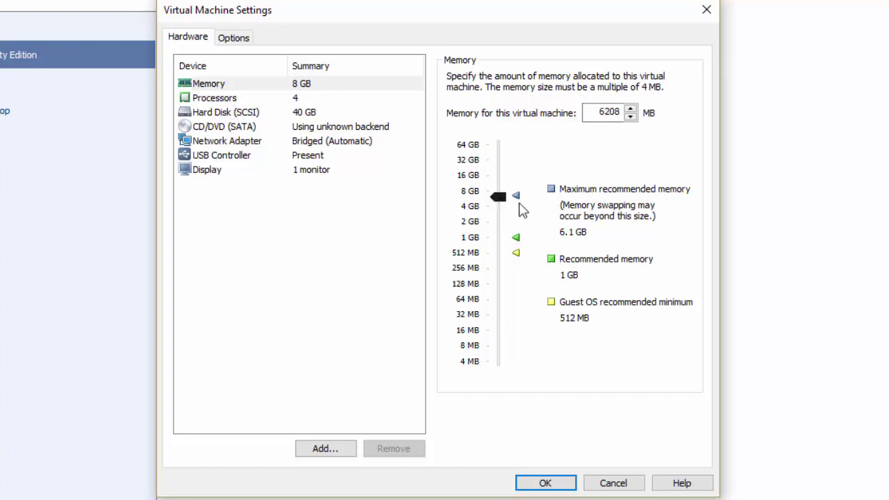
Step: Keep 4 processor cores, enable Intel VT-x/EPT or AMD-V/RVI, then view the 40 GB hard disk
left_click(215, 98)
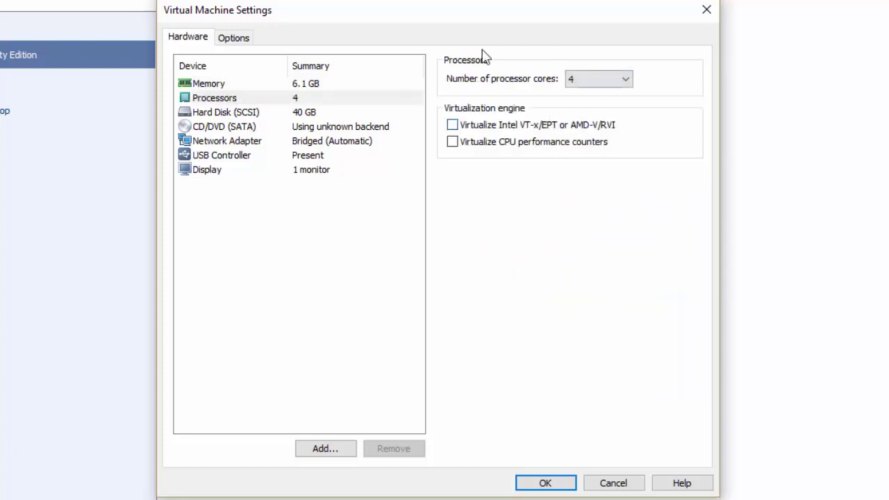
left_click(575, 79)
left_click(572, 128)
left_click(452, 127)
left_click(306, 112)
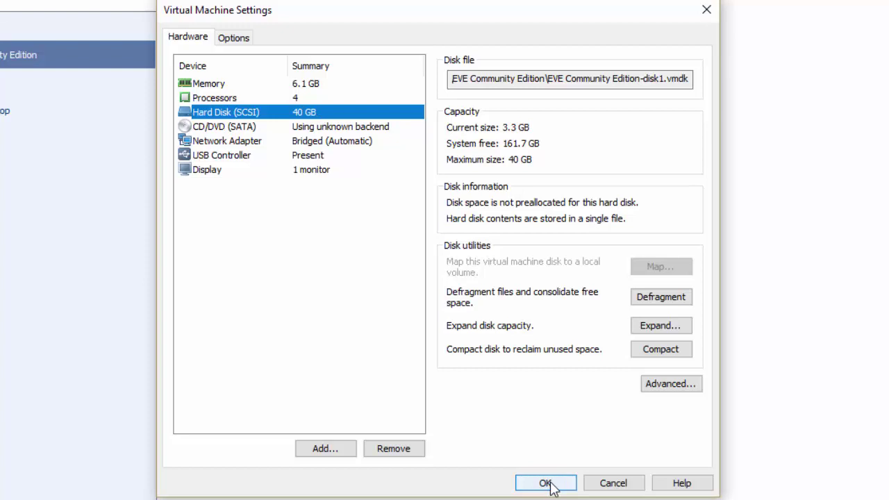
Step: Show the network adapter settings, trying NAT but leaving the connection Bridged
left_click(815, 137)
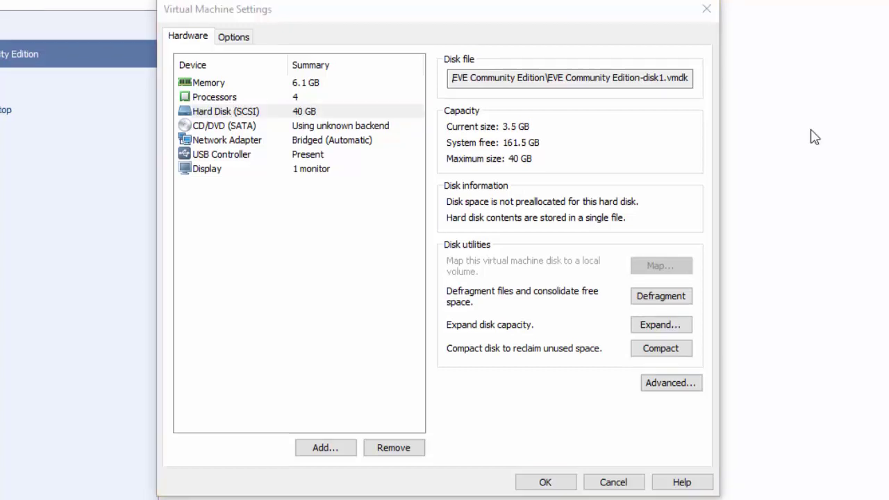
left_click(235, 143)
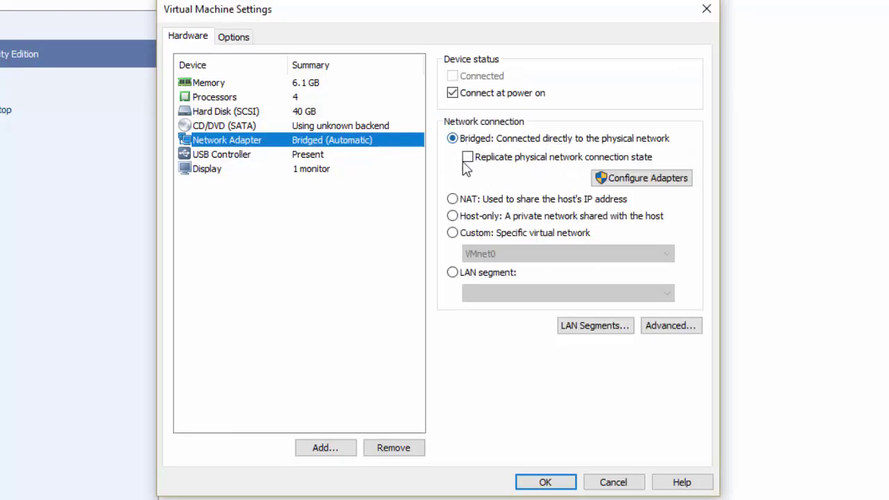
left_click(452, 199)
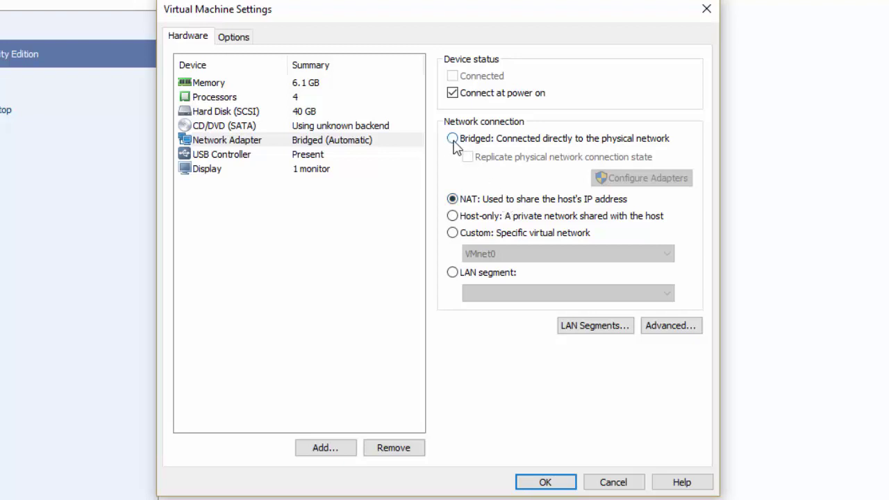
left_click(453, 139)
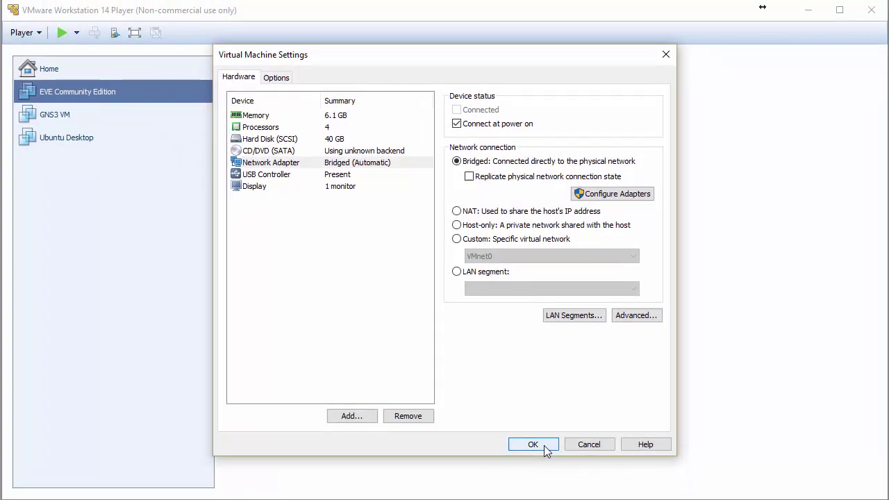
Step: Confirm the settings with OK, boot EVE Community Edition, and log in at the console as root
left_click(549, 458)
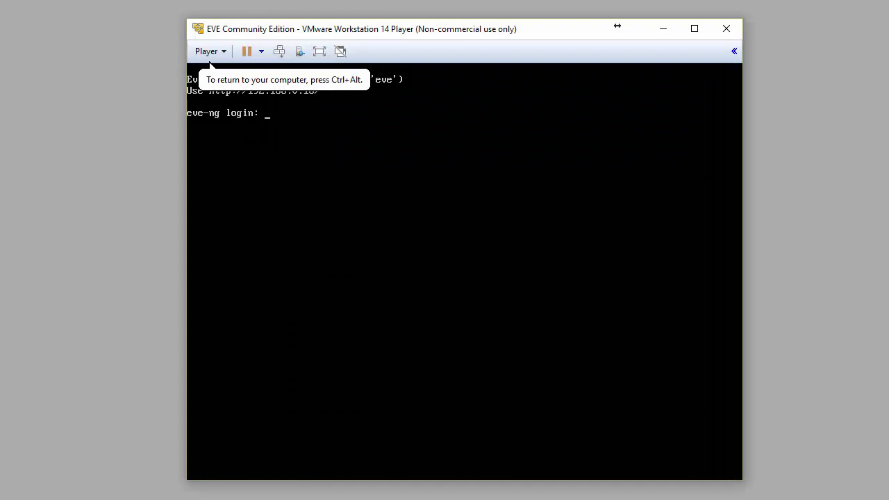
type("root")
key("Return")
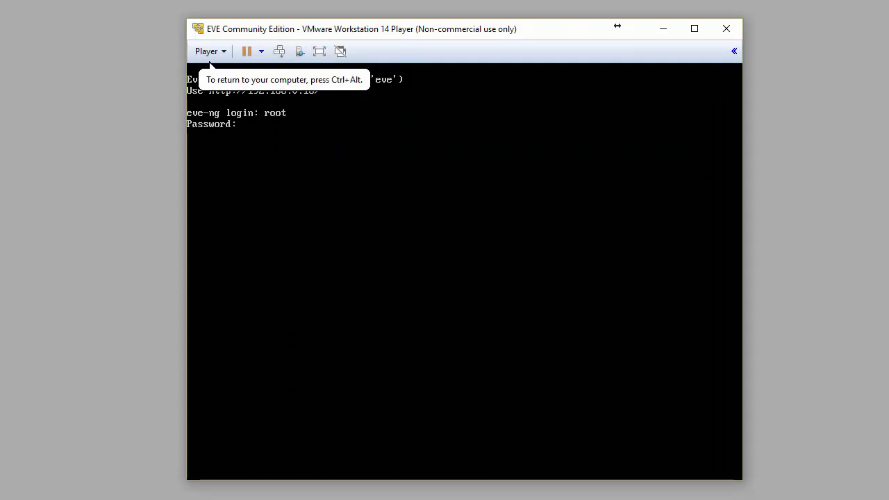
key("Return")
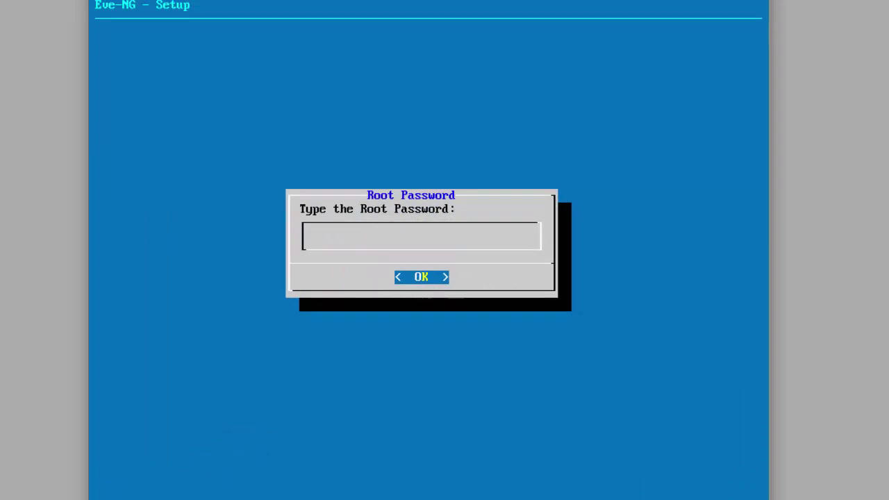
Step: Enter and repeat a new root password, then accept eve-ng, example.com, DHCP and no NTP server
key("Return")
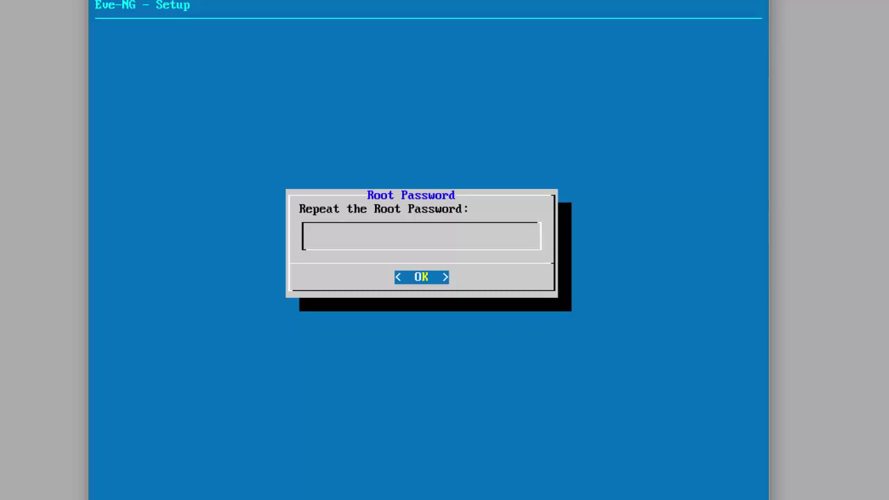
key("Return")
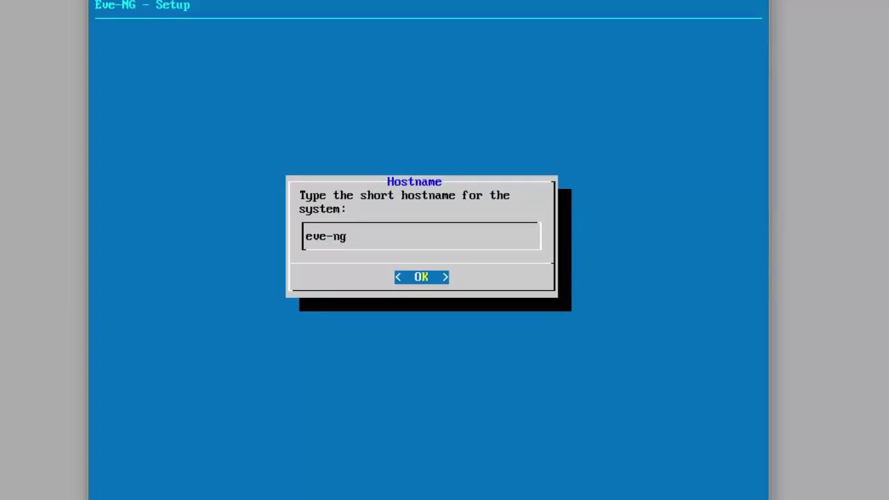
key("Return")
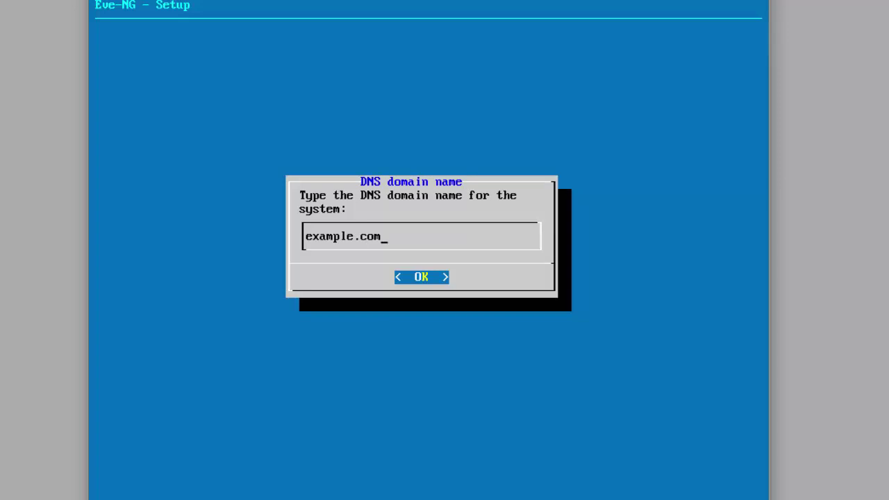
key("Return")
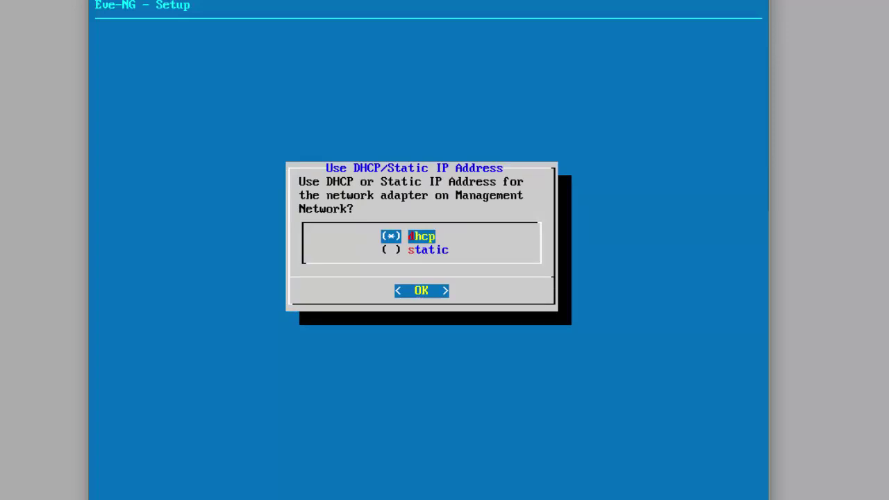
key("Return")
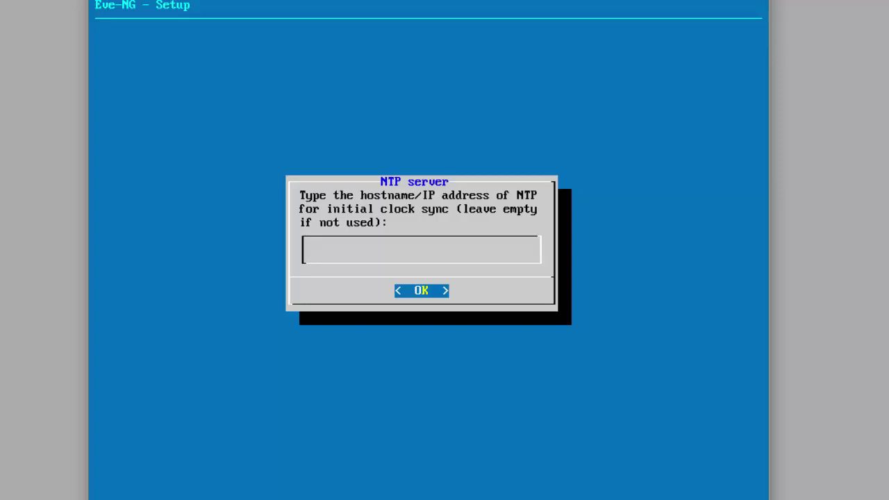
key("Return")
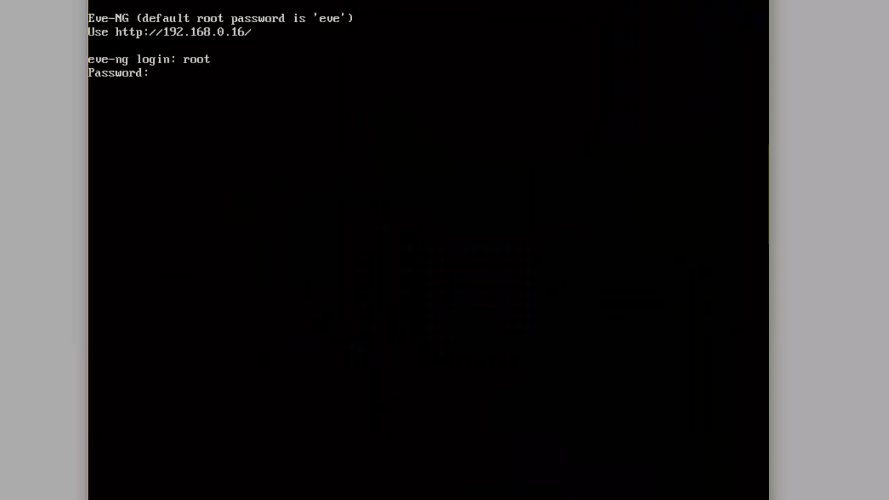
key("Return")
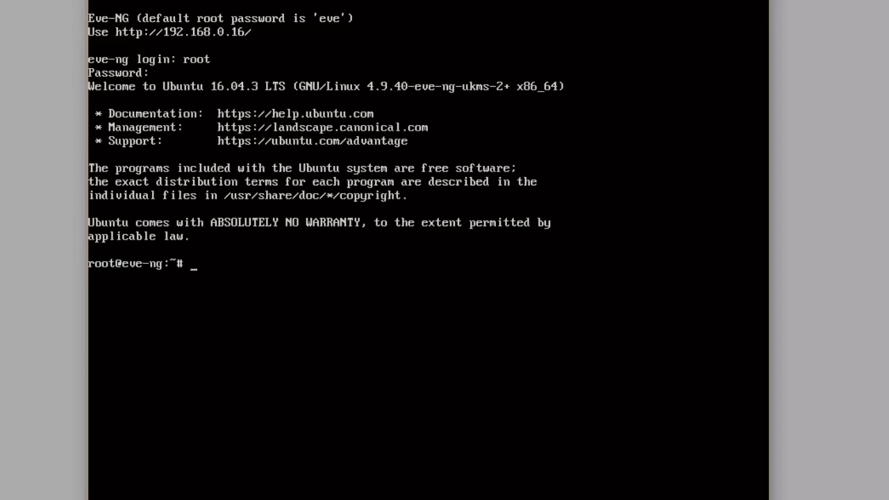
key("Return")
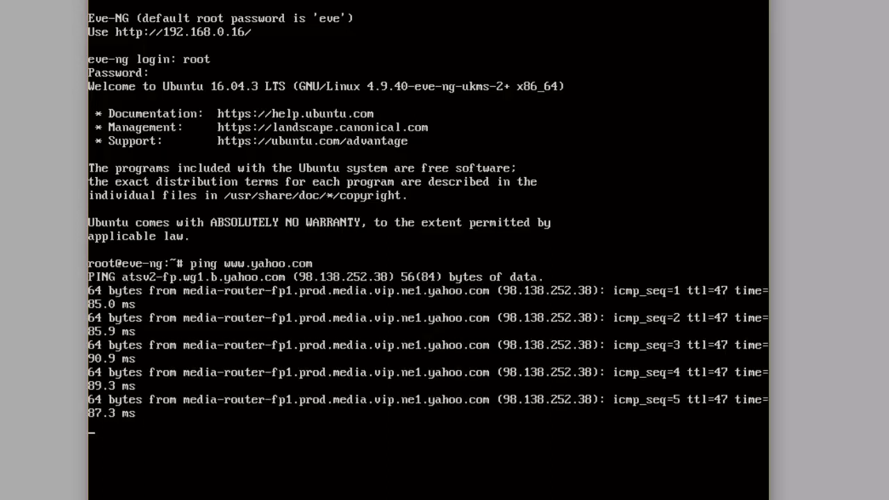
key("ctrl+c")
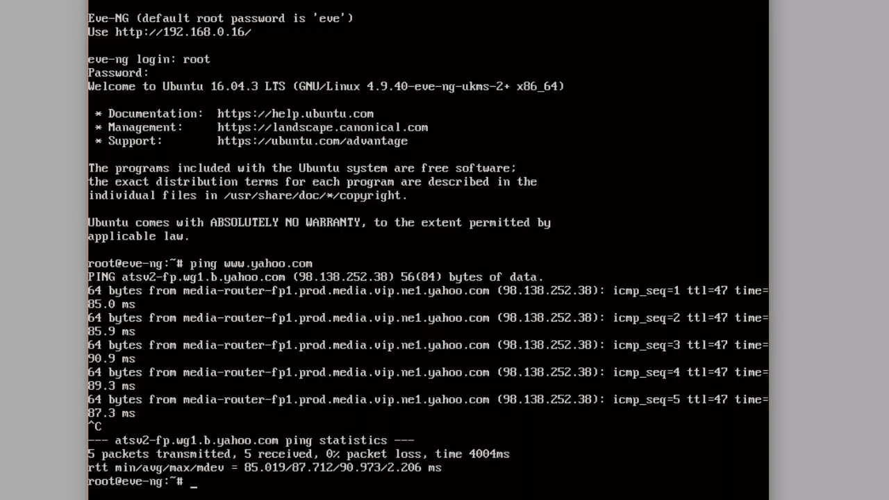